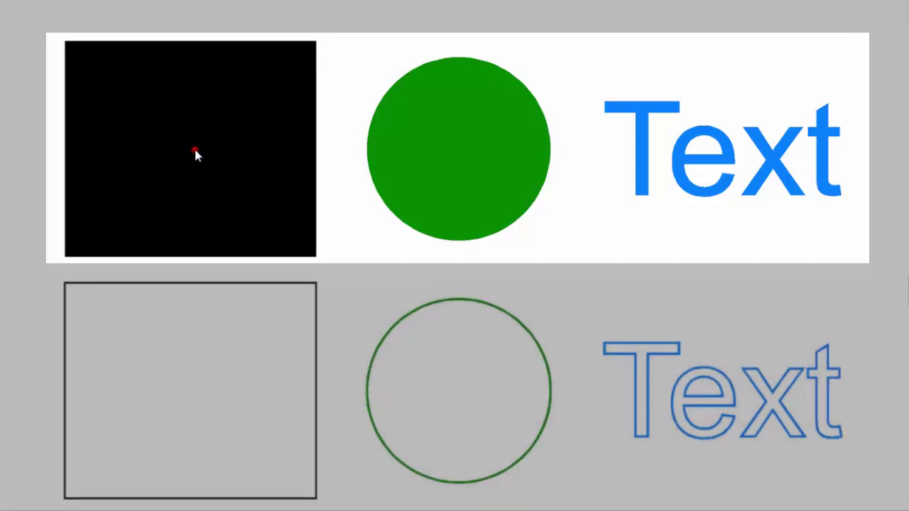
Step: Select the black rectangle, then each outlined shape, ending with only the filled green circle selected
left_click(194, 147)
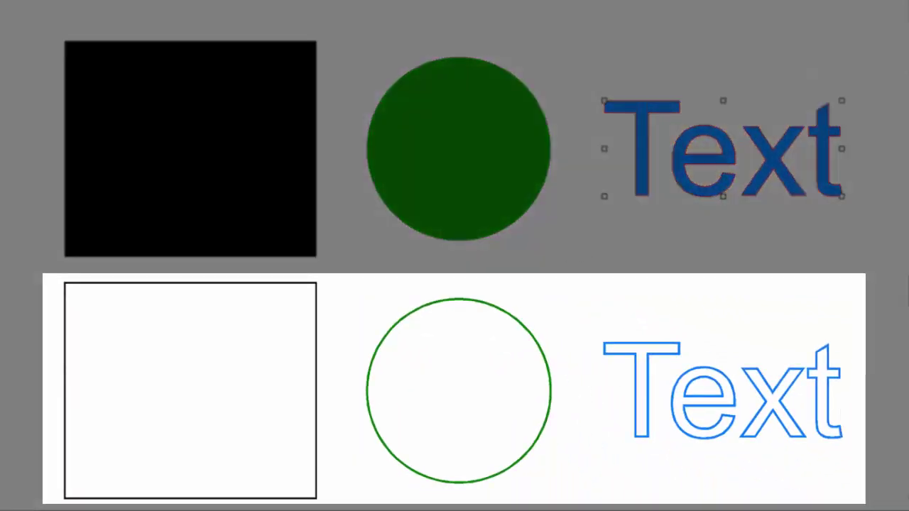
left_click(69, 390)
left_click(429, 355)
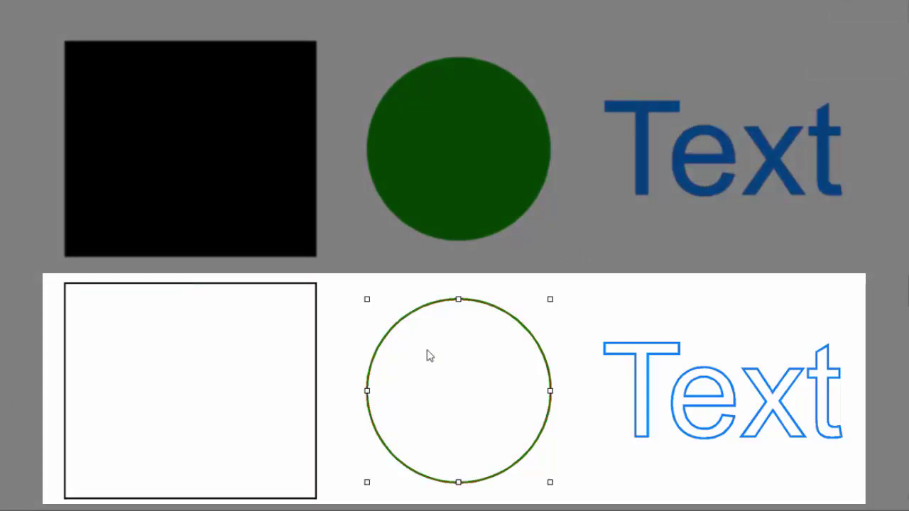
left_click(622, 362)
left_click(631, 359)
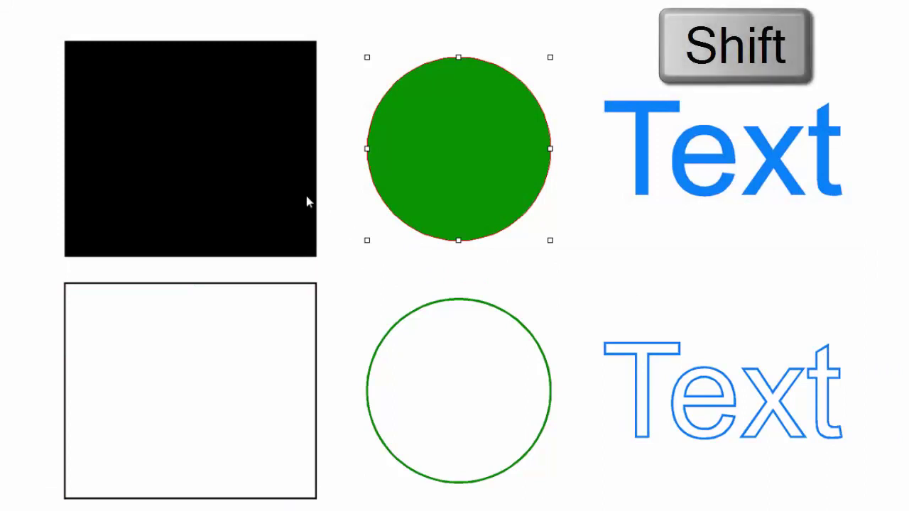
Step: Shift-add the black rectangle, filled Text, and the three outlined objects to the selection
left_click(226, 118, "shift")
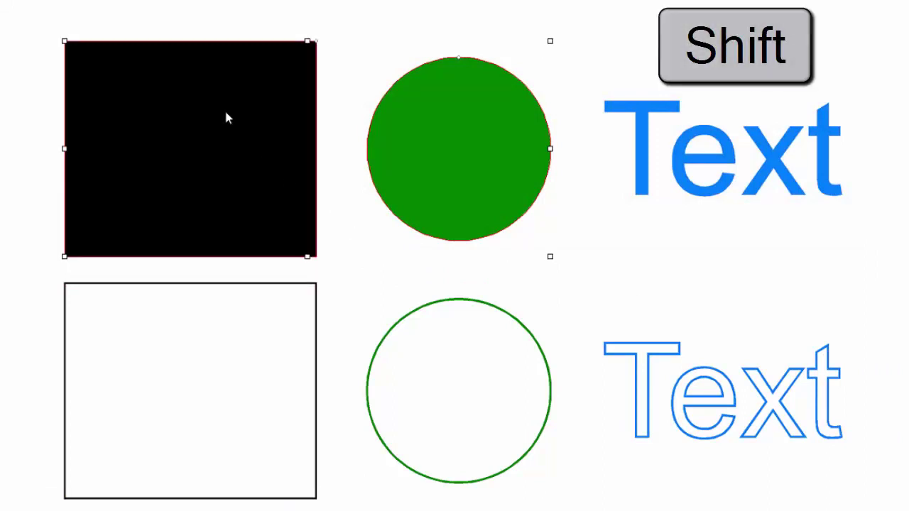
left_click(635, 115, "shift")
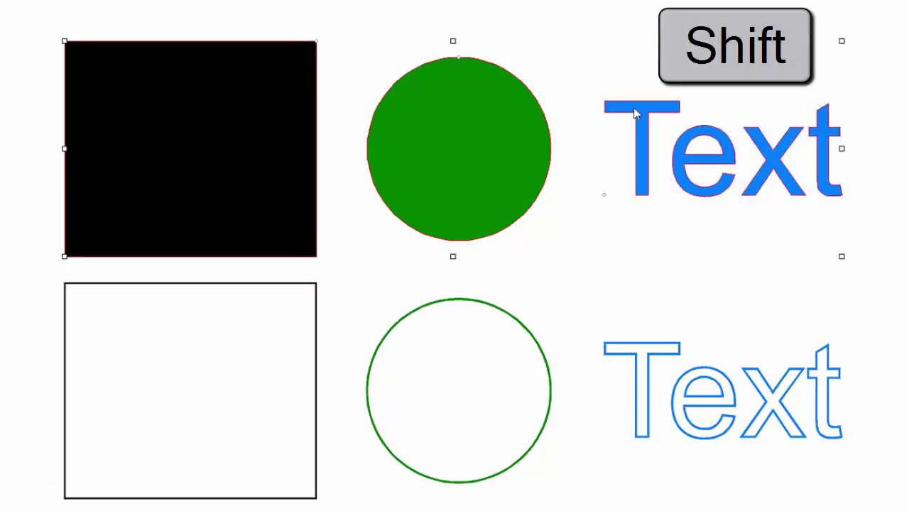
left_click(317, 320, "shift")
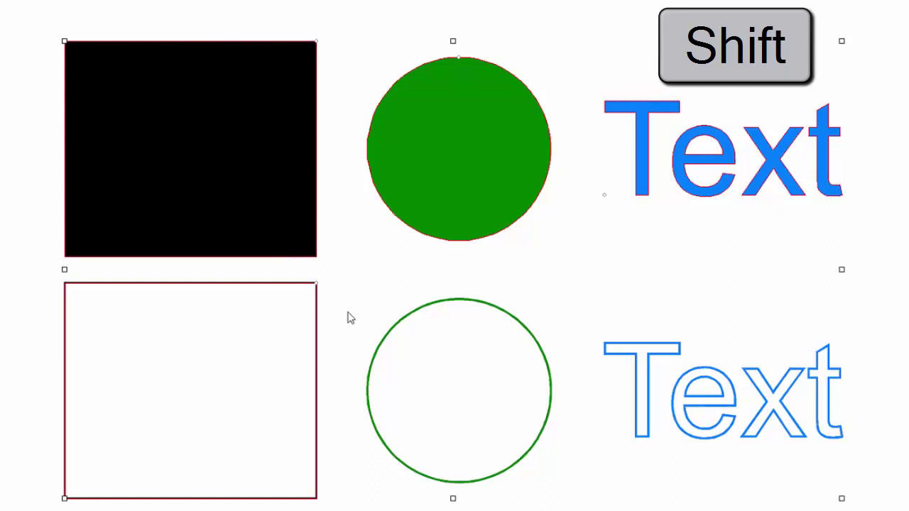
left_click(459, 300, "shift")
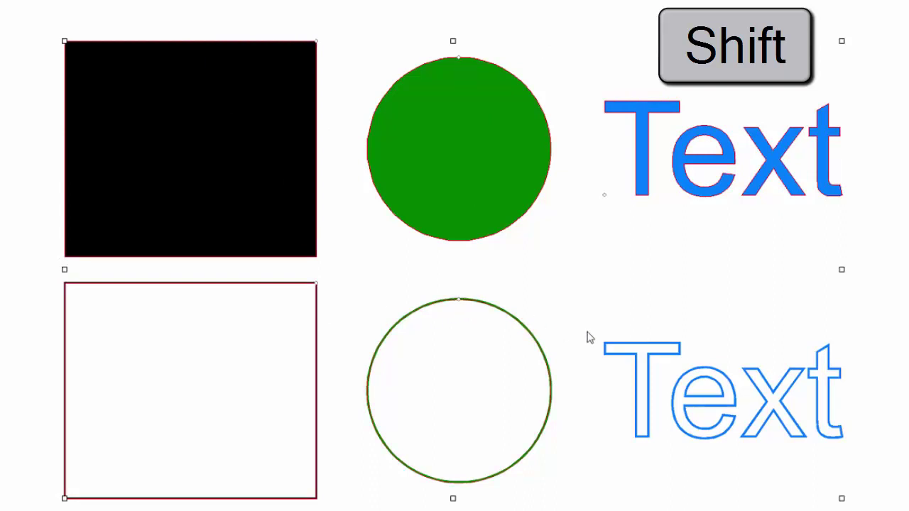
left_click(701, 439, "shift")
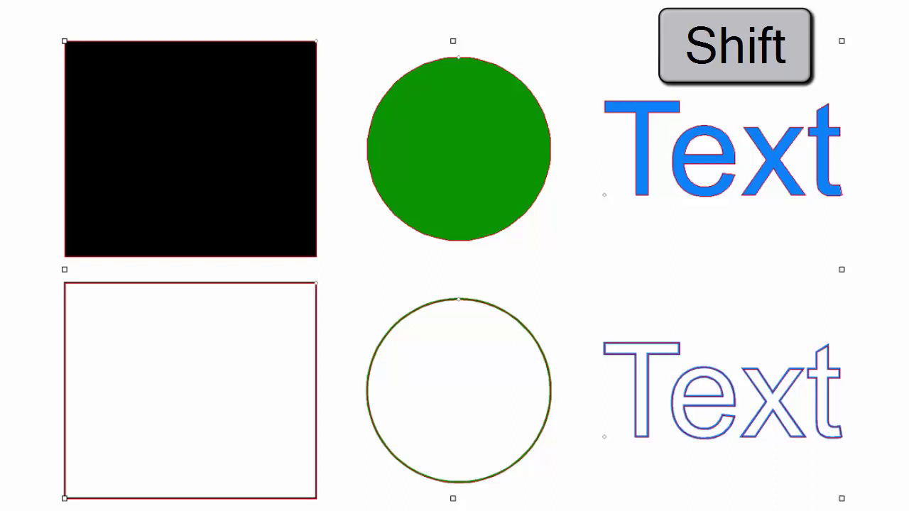
Step: Shift-remove each object again, from both Texts to the circles, leaving nothing selected
left_click(643, 179, "shift")
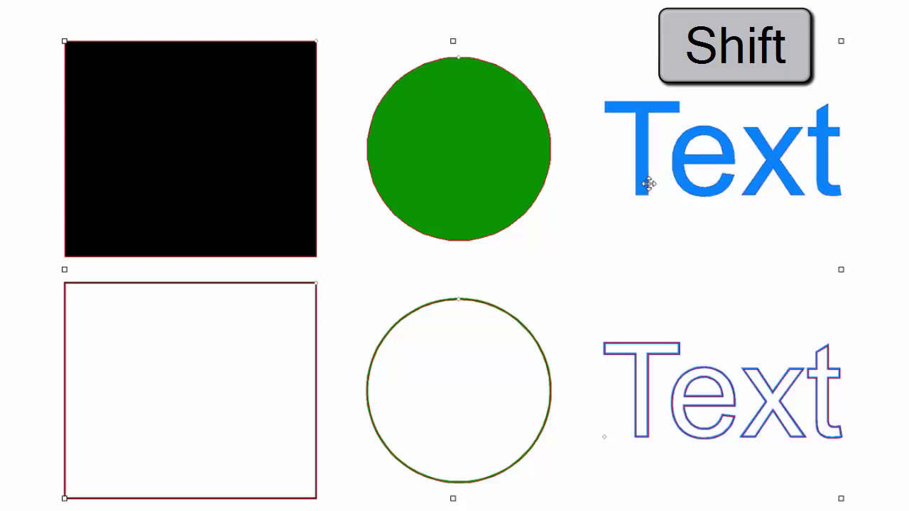
left_click(642, 345, "shift")
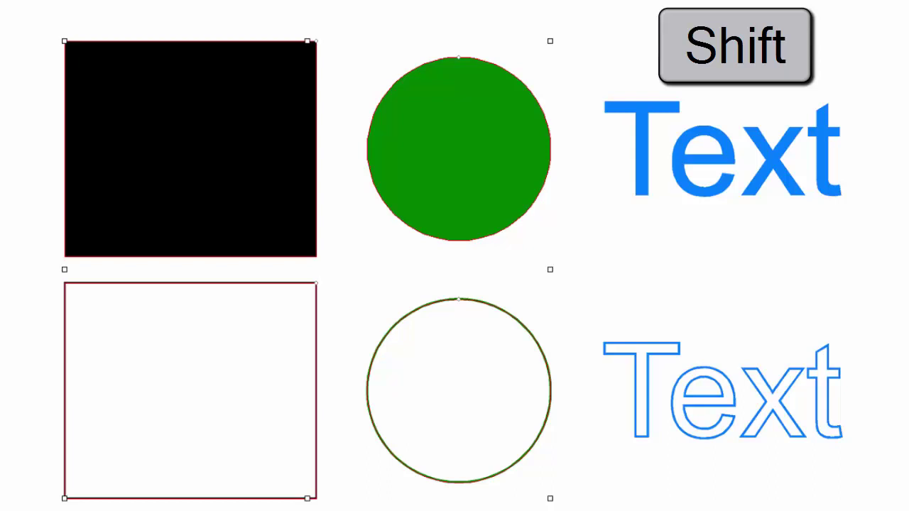
left_click(71, 119, "shift")
left_click(399, 147, "shift")
left_click(246, 283, "shift")
left_click(415, 307, "shift")
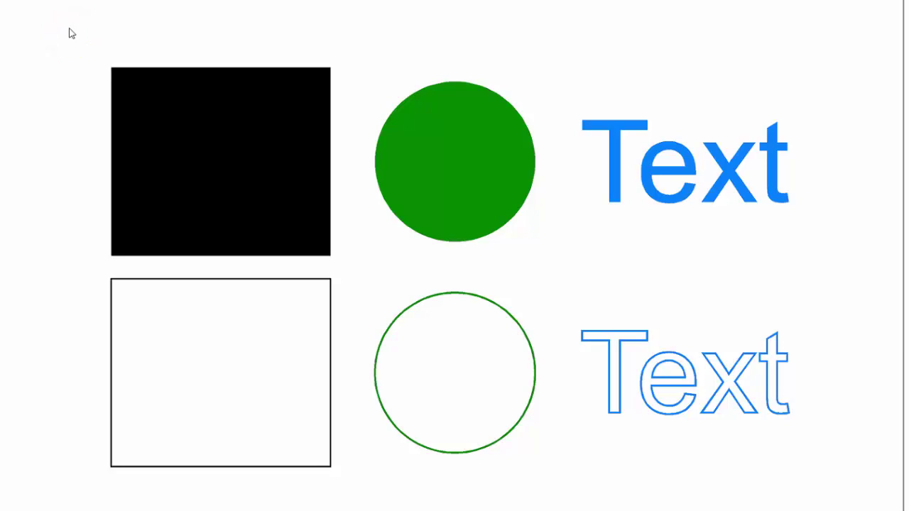
Step: Drag a marquee enclosing both rectangles and both circles, leaving the two Text objects out
left_click_drag(71, 30, 466, 388)
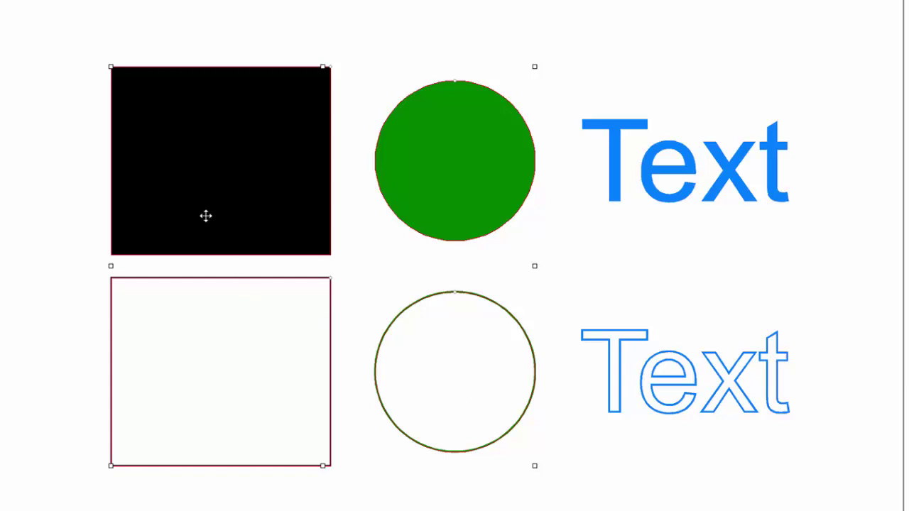
Step: Marquee-select the rectangles and circles, deselect, then Ctrl-drag a marquee only partly enclosing them
left_click(48, 83)
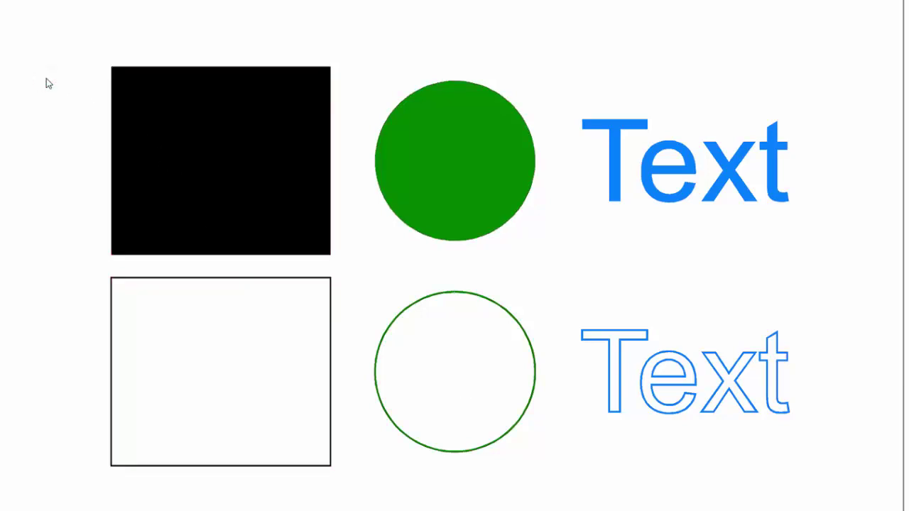
left_click_drag(47, 83, 465, 388)
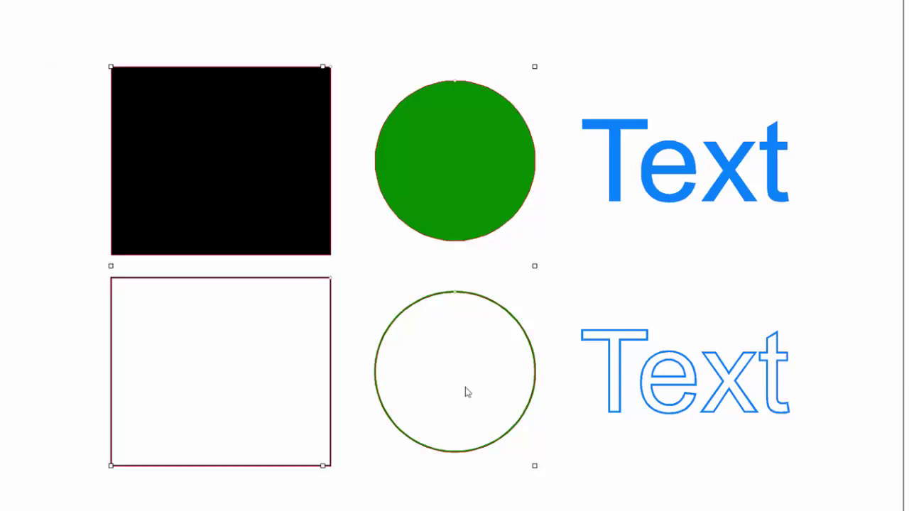
left_click(46, 80)
key("ctrl")
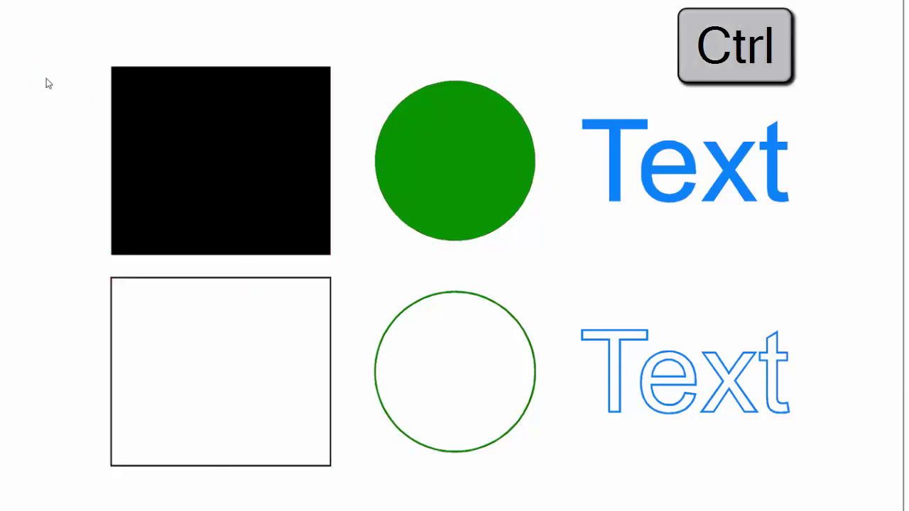
left_click_drag(71, 37, 452, 409)
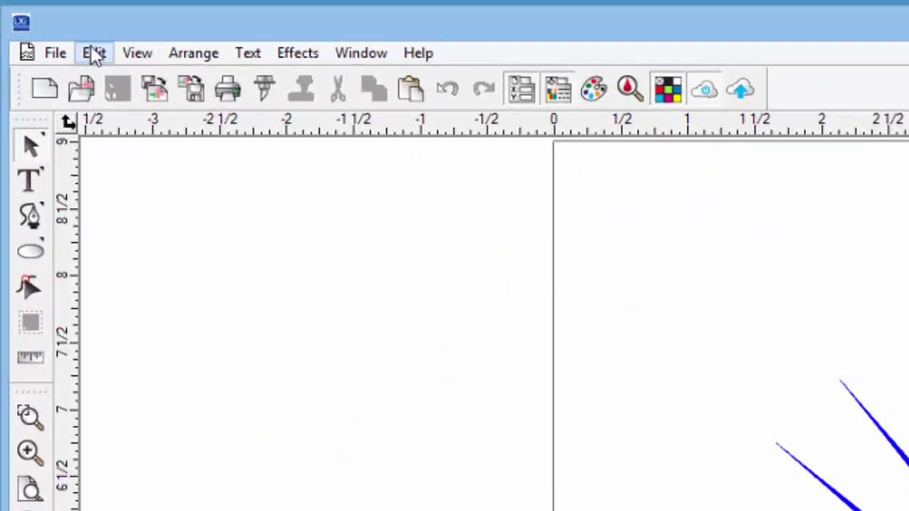
Step: Open Edit > Select > Select by Attributes over the casino logo artwork
left_click(61, 35)
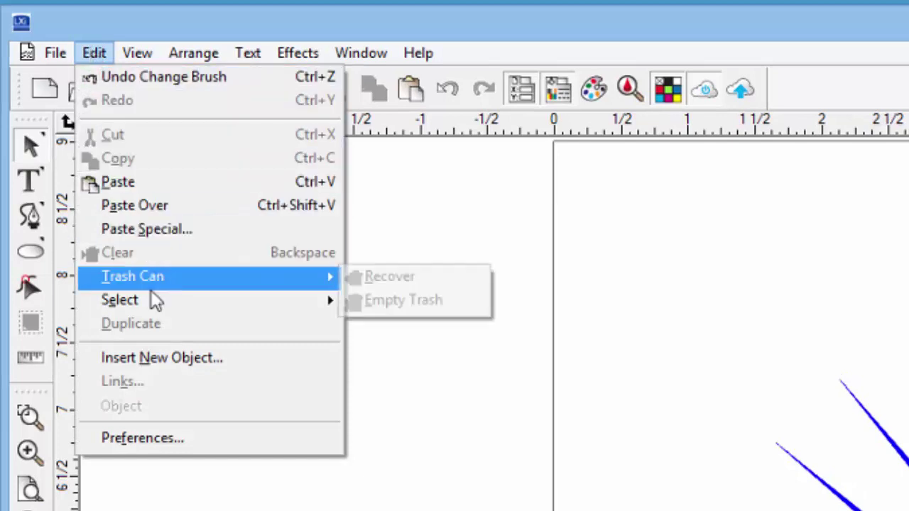
mouse_move(153, 304)
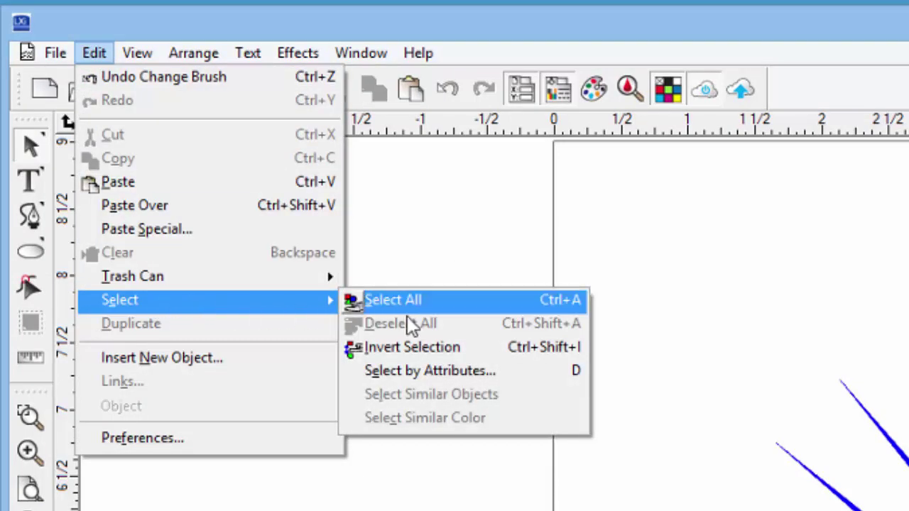
left_click(415, 370)
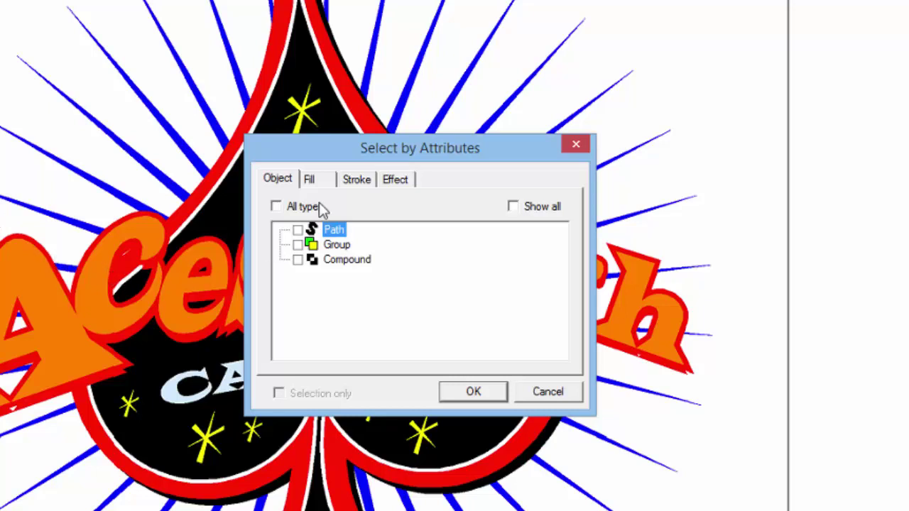
Step: Choose Yellow among the Fill colours to select every yellow-filled star
left_click(319, 180)
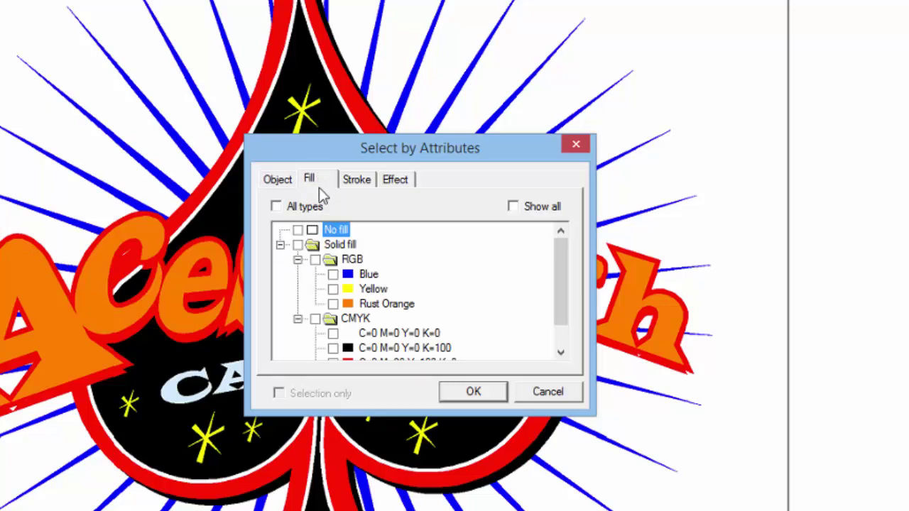
left_click(333, 289)
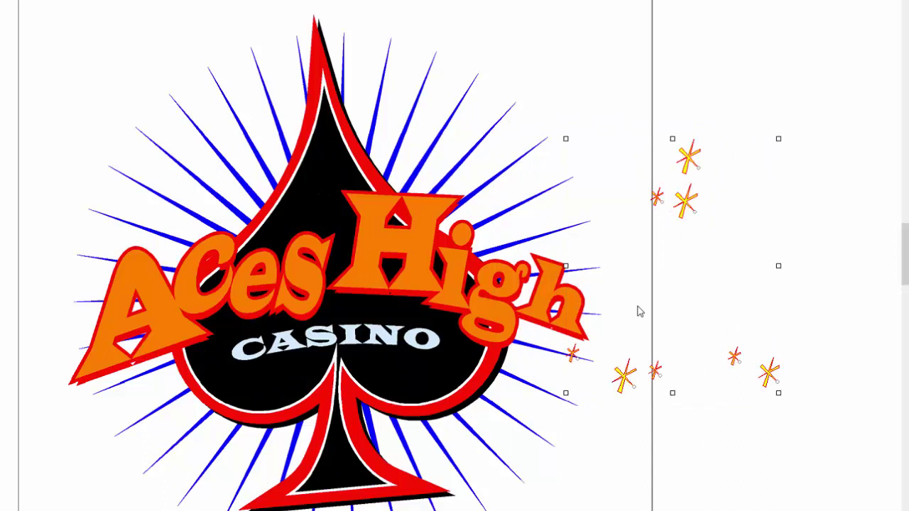
Step: Undo the star move, Select Similar Color from one star, then return to the shapes page's green circle
key("ctrl+z")
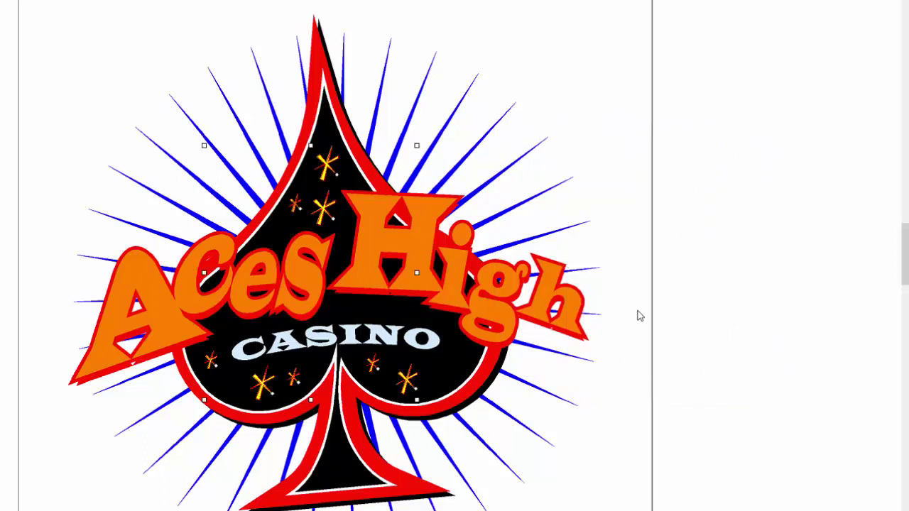
left_click(644, 119)
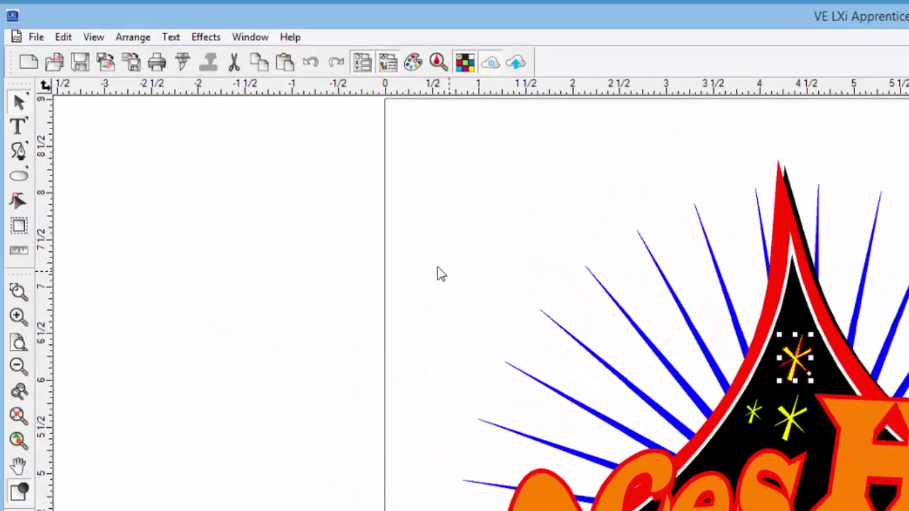
left_click(63, 37)
mouse_move(89, 211)
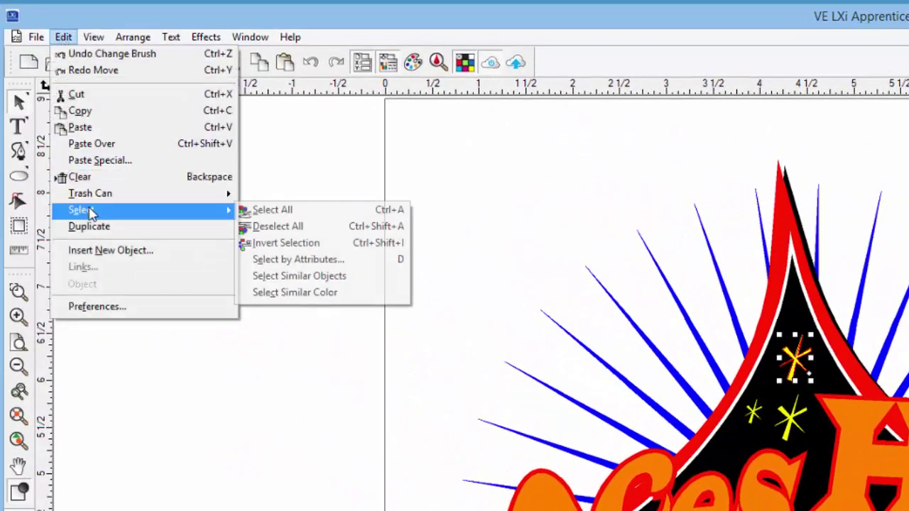
left_click(297, 293)
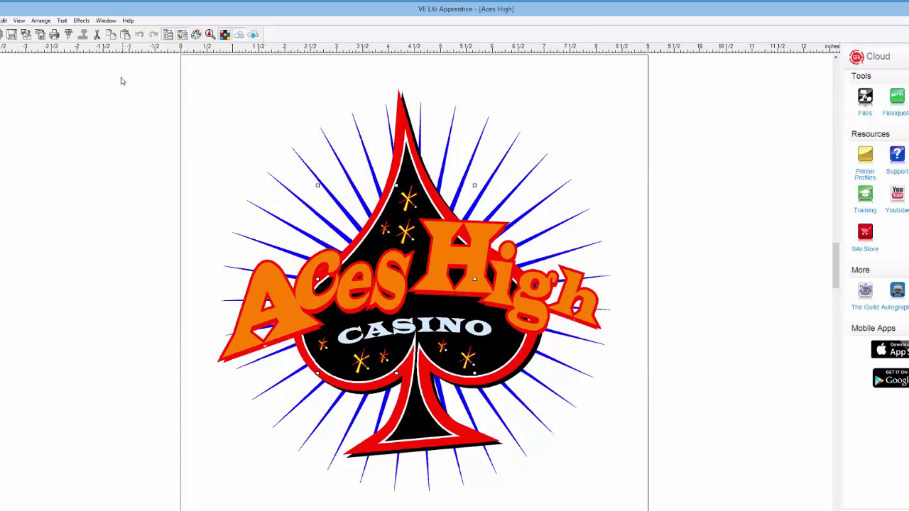
left_click(105, 20)
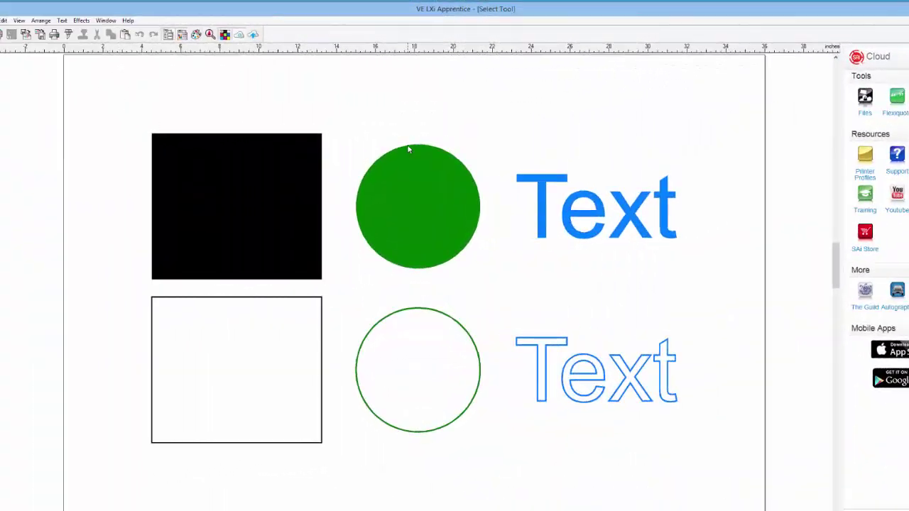
left_click(409, 149)
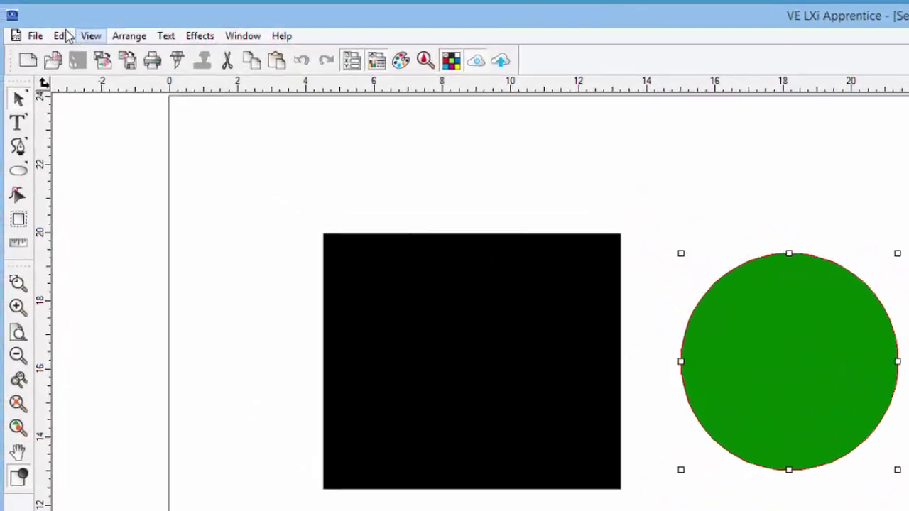
Step: Select both circles with Edit > Select > Select Similar Objects
left_click(2, 20)
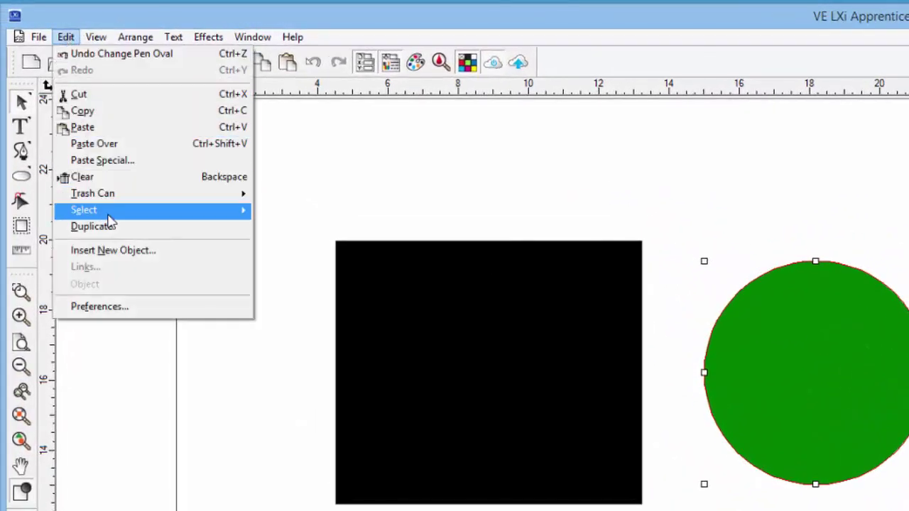
mouse_move(122, 215)
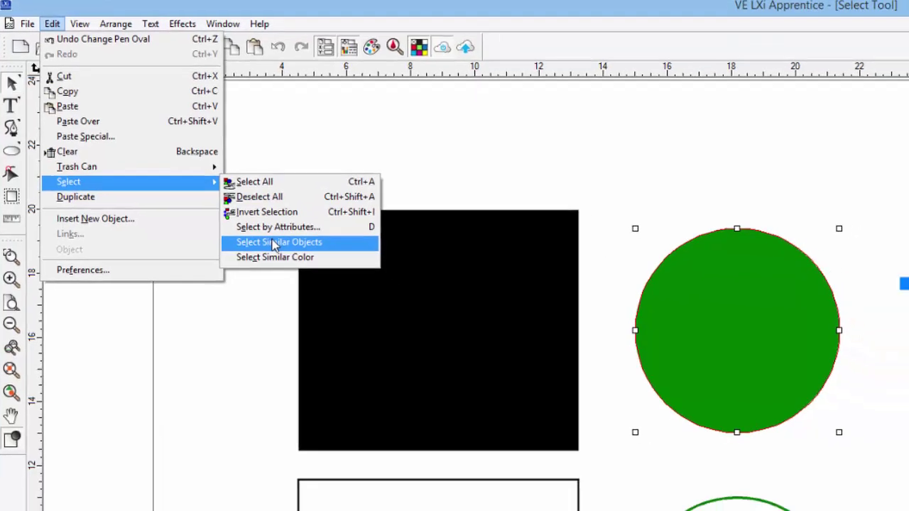
left_click(311, 278)
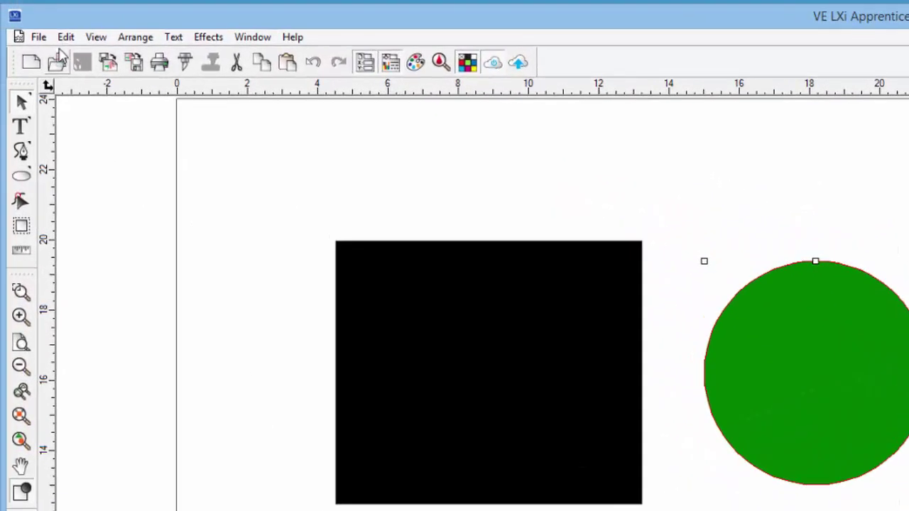
Step: Deselect every object on the page with Edit > Select > Deselect All
left_click(66, 37)
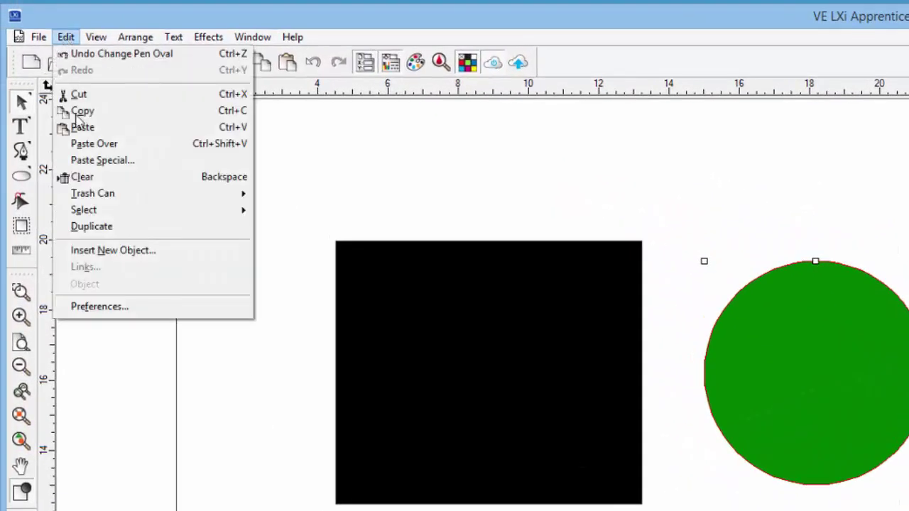
mouse_move(97, 213)
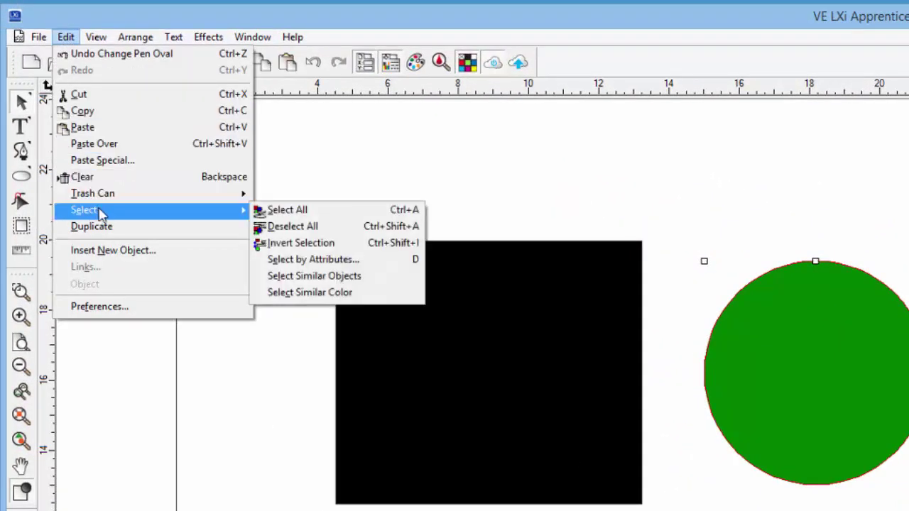
left_click(288, 227)
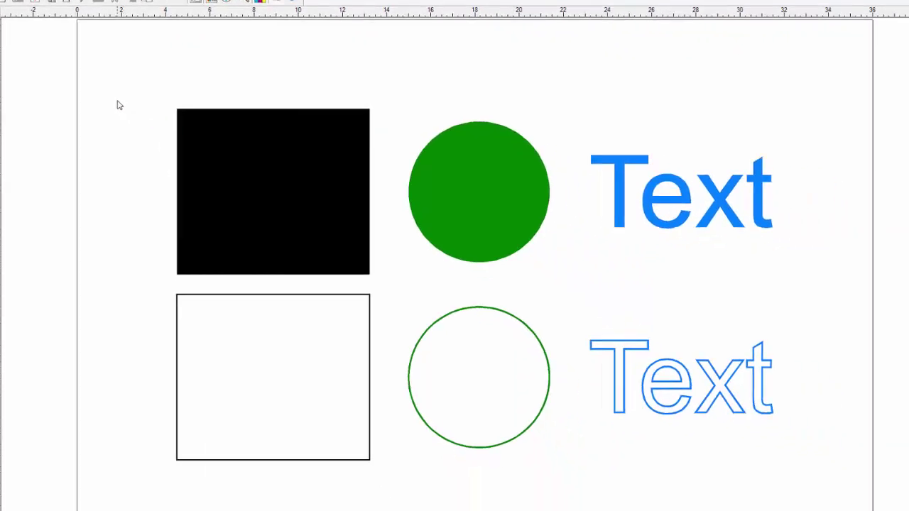
Step: Resize the green square by dragging each corner handle, then scale it proportionally keeping it square
key("ctrl+shift+a")
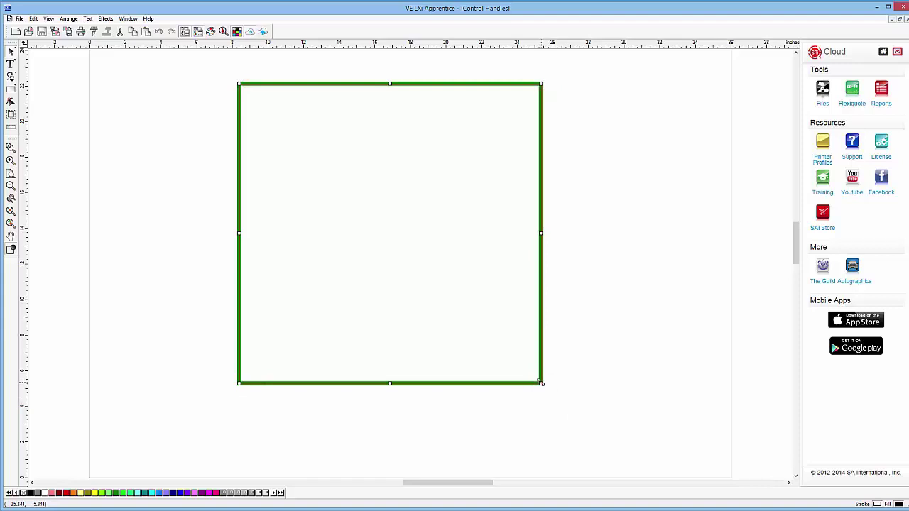
left_click_drag(540, 382, 469, 311)
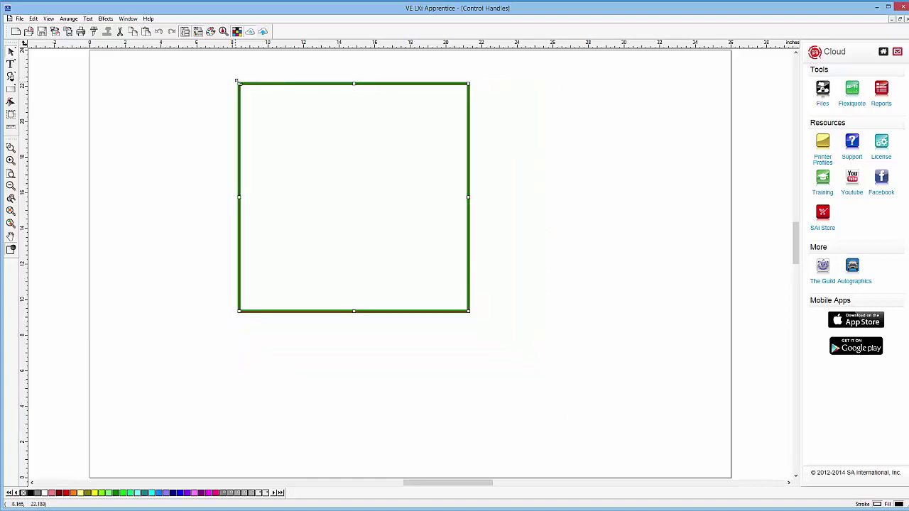
left_click_drag(237, 81, 310, 154)
left_click_drag(469, 154, 518, 106)
left_click_drag(310, 311, 237, 385)
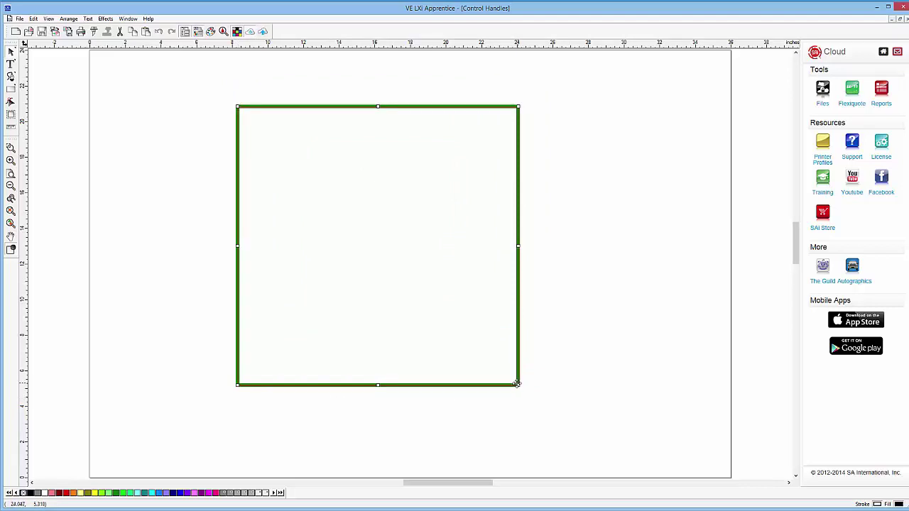
left_click_drag(517, 385, 335, 347)
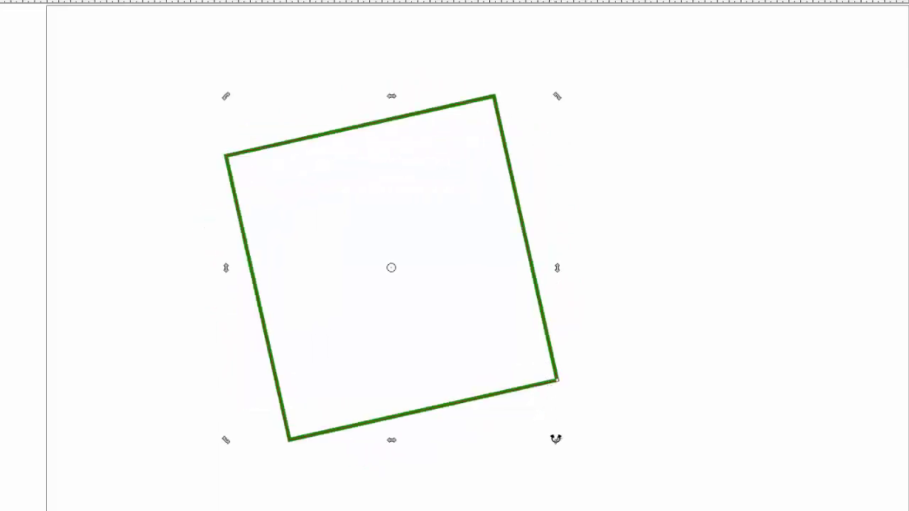
Step: Rotate the green shape nearly upright, skew it sideways, then shear it vertically
left_click_drag(555, 439, 499, 432)
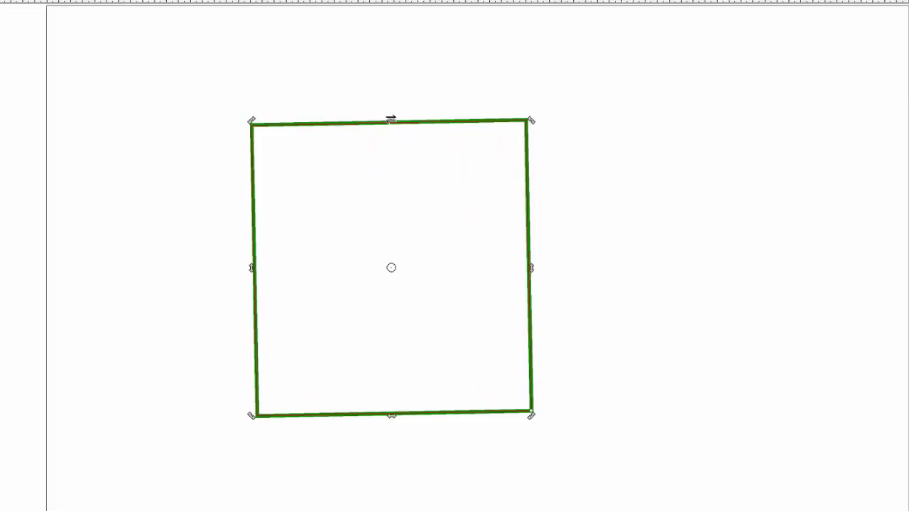
left_click_drag(390, 121, 528, 142)
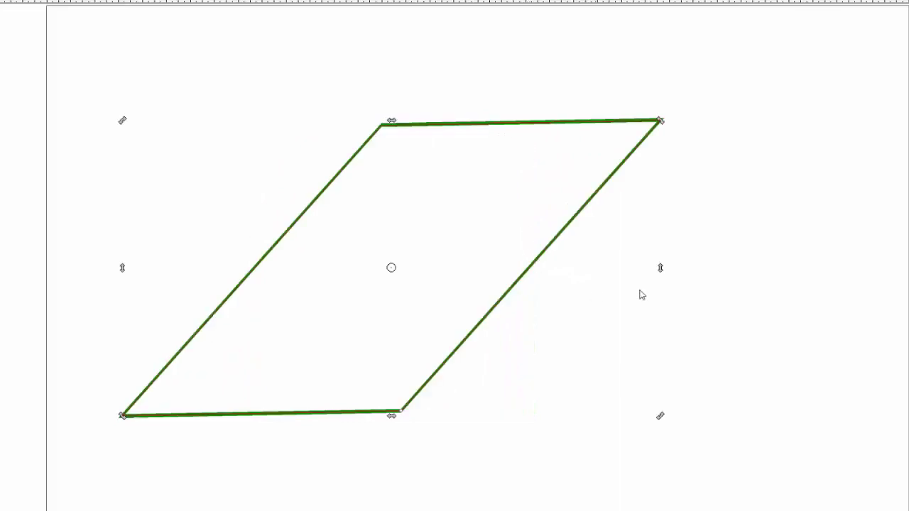
left_click_drag(660, 264, 650, 160)
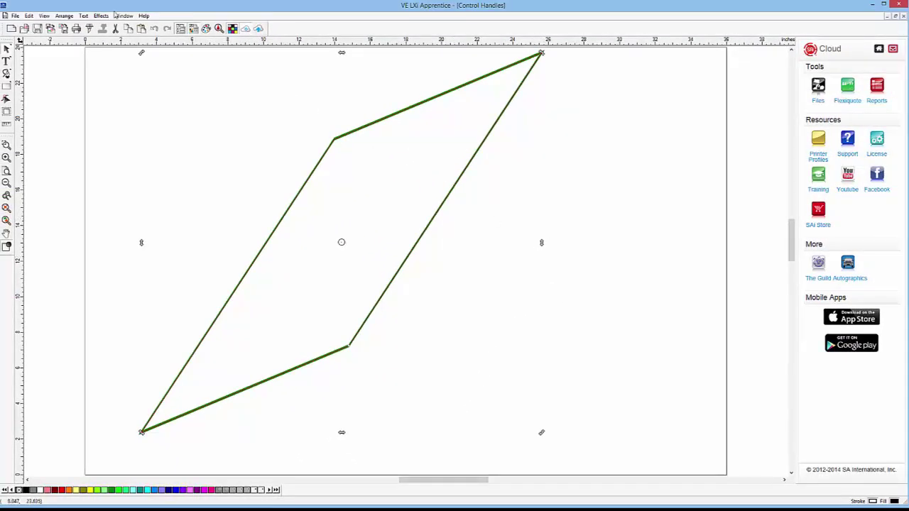
Step: Undo the shear, skew and rotation with Undo Shear Rectangle and repeated Ctrl+Z
left_click(29, 15)
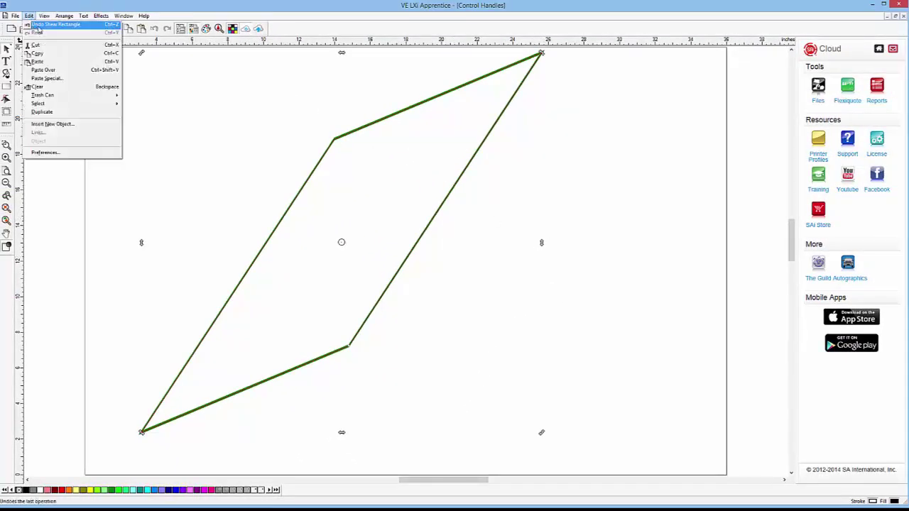
left_click(40, 26)
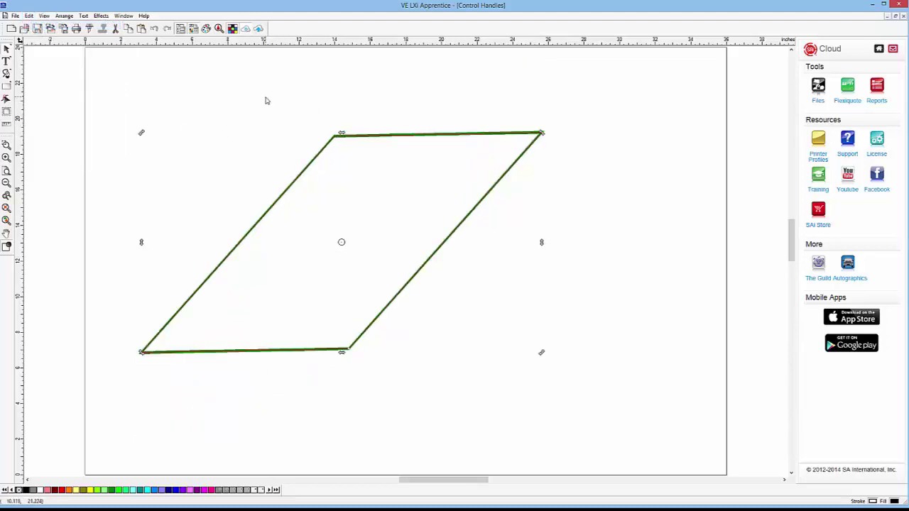
key("ctrl+z")
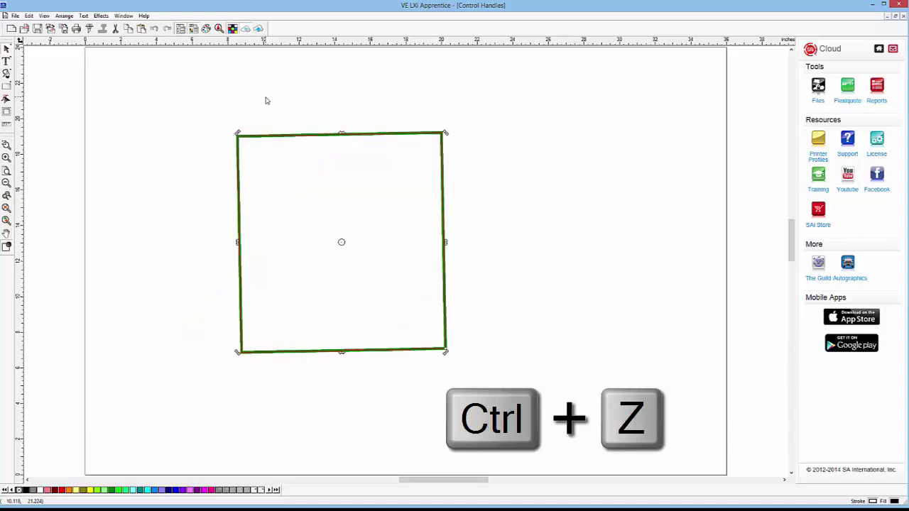
key("ctrl+z")
key("ctrl+z")
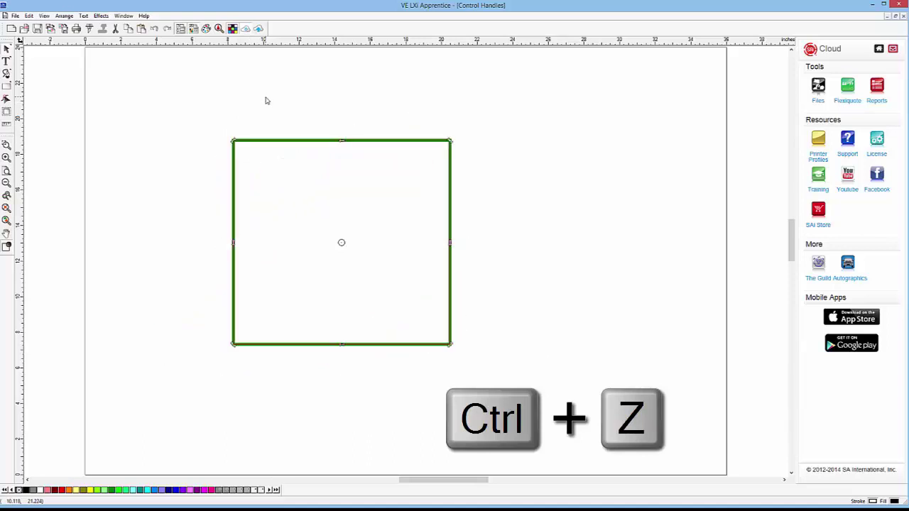
key("ctrl+z")
key("ctrl+z")
key("ctrl+z")
key("ctrl+z")
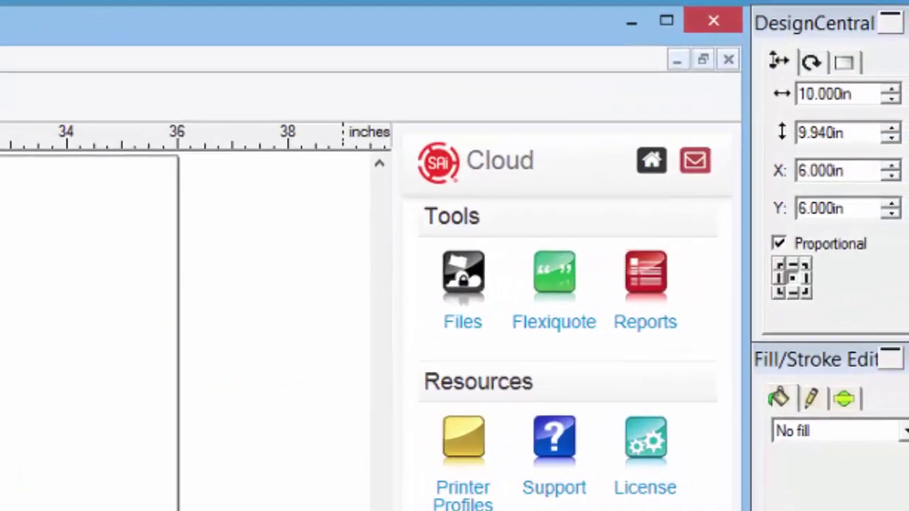
Step: Float the DesignCentral panel onto the canvas and enter a 15 in width for the square
left_click_drag(817, 23, 731, 45)
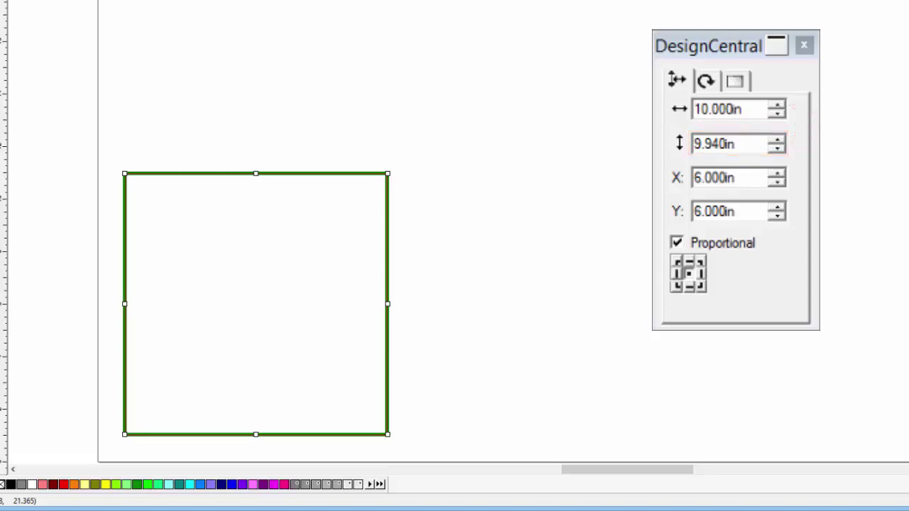
triple_click(714, 108)
type("15")
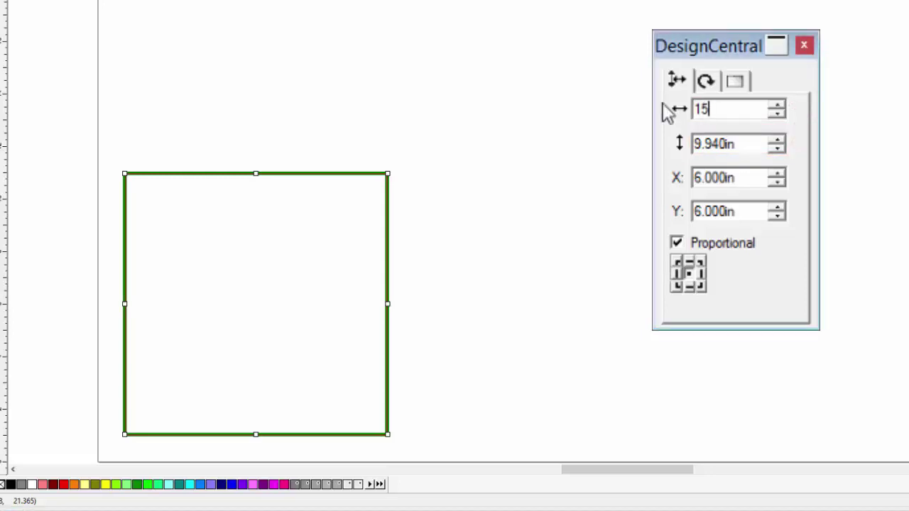
key("Return")
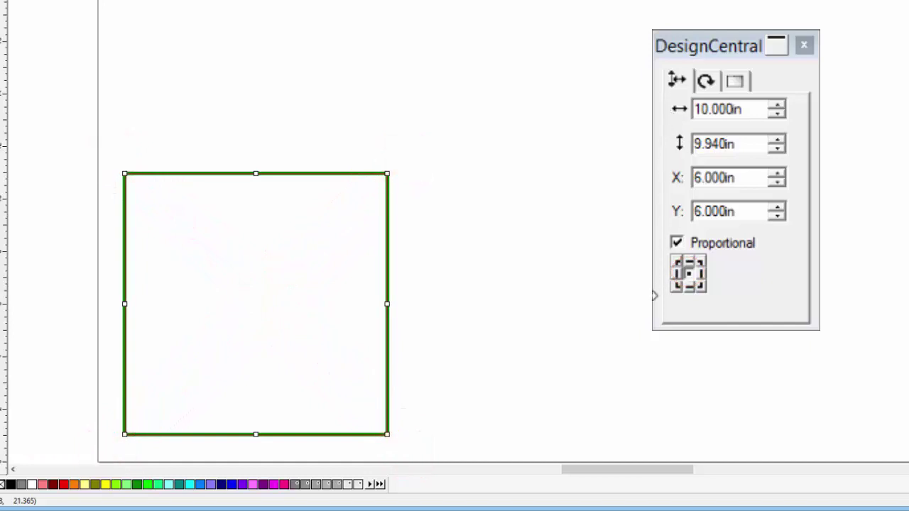
Step: Anchor X/Y to the bottom-left corner and set the width to 15 in, height scaling to 14.910 in
left_click(676, 288)
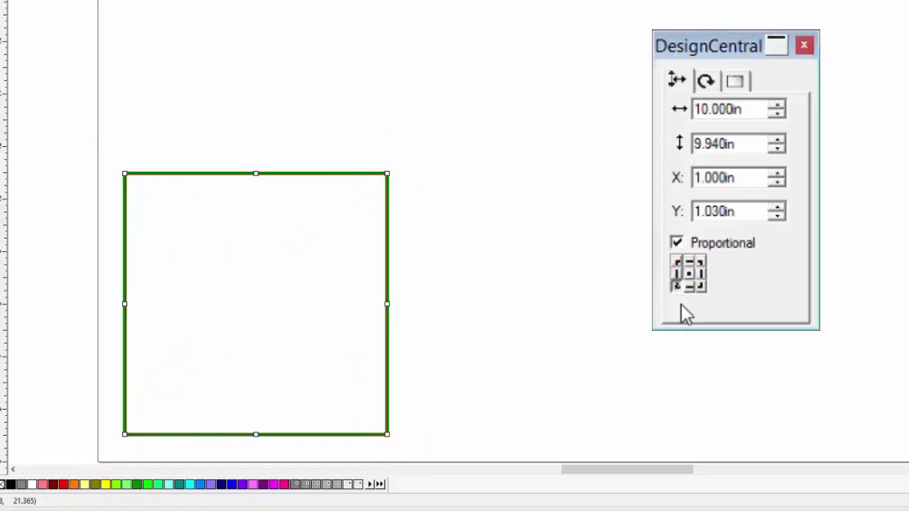
double_click(749, 108)
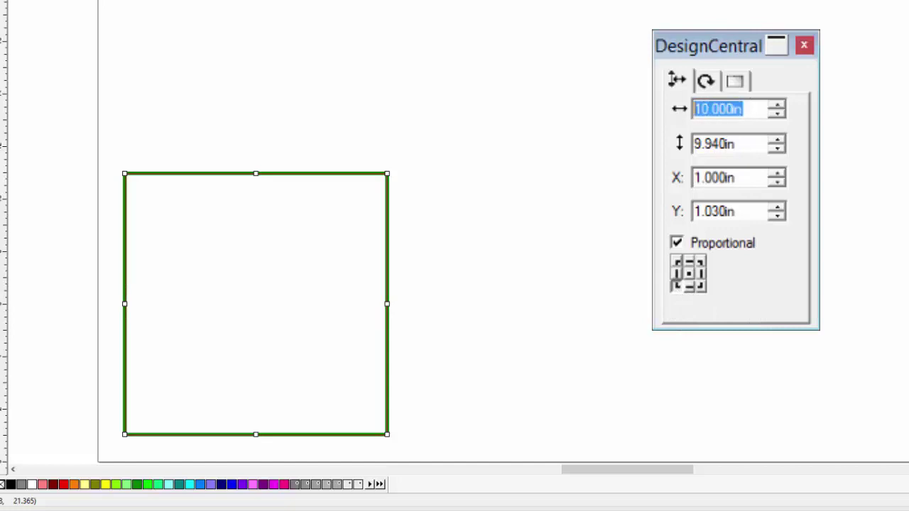
type("15")
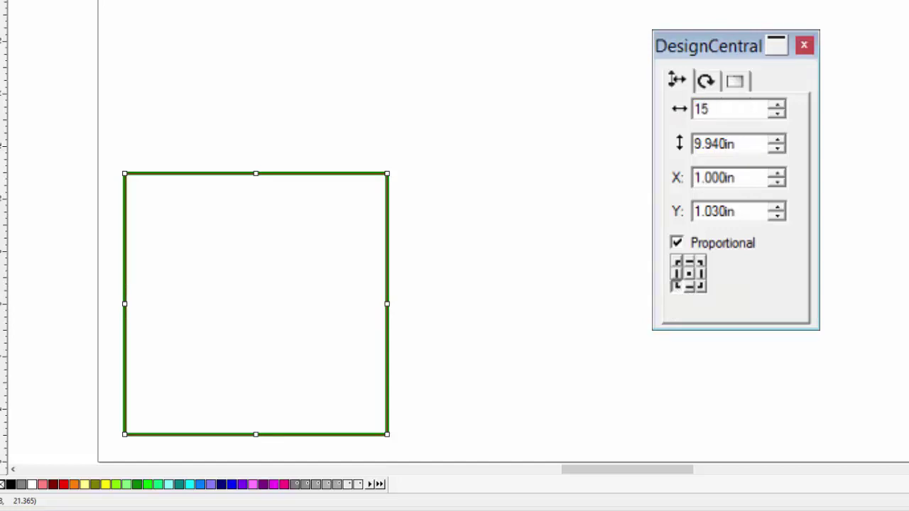
key("Return")
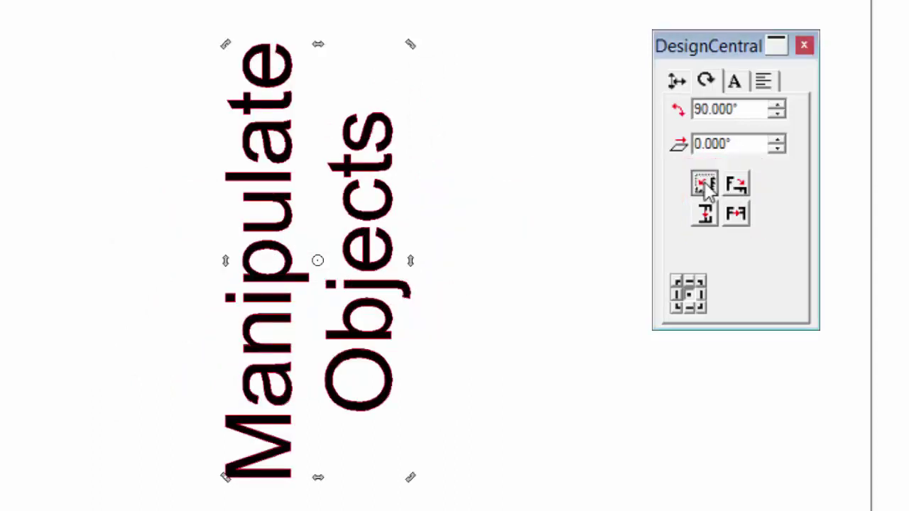
Step: Rotate the 'Manipulate Objects' text twice more by 90° to reach 270.000°
left_click(706, 185)
left_click(708, 184)
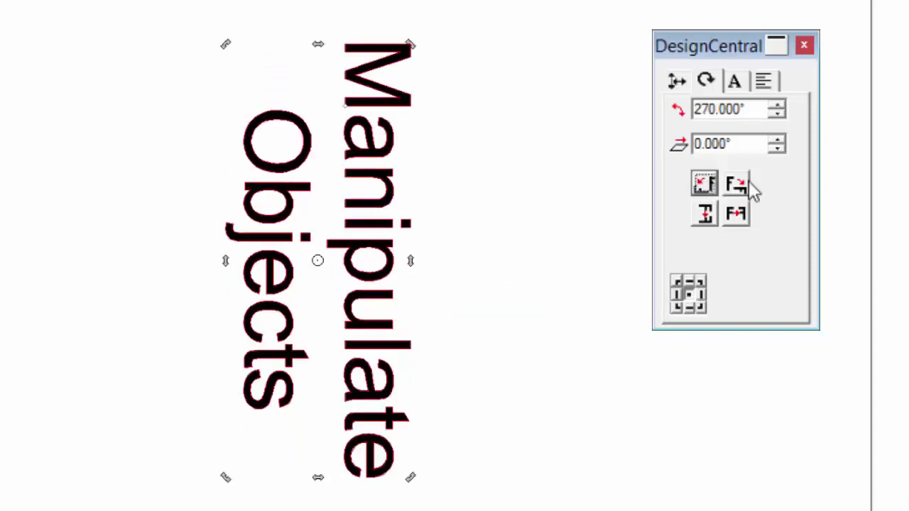